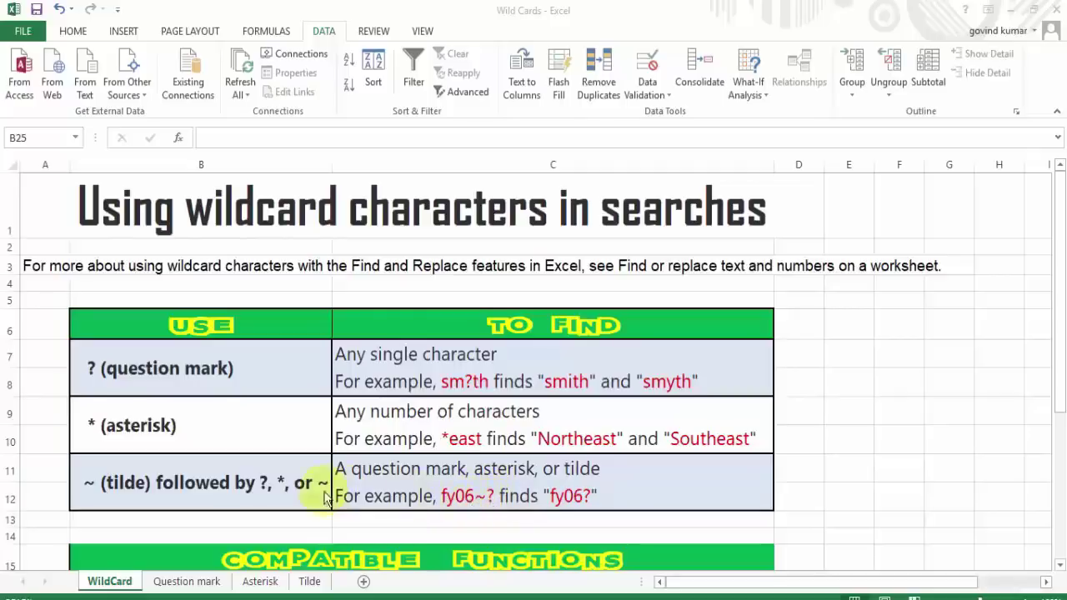
Switch from the WildCard overview to the Question mark sheet with the NAME list.
{"action": "left_click", "coordinate": [205, 583]}
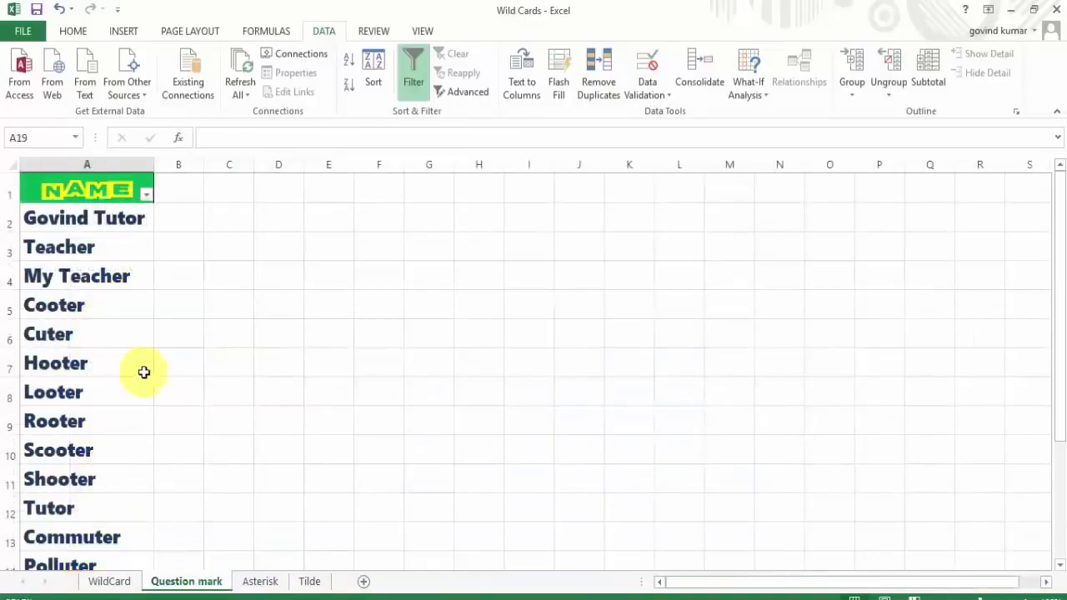
Filter the NAME column to names containing comtut?r, leaving Comtutor and Comtuter.
{"action": "left_click", "coordinate": [146, 194]}
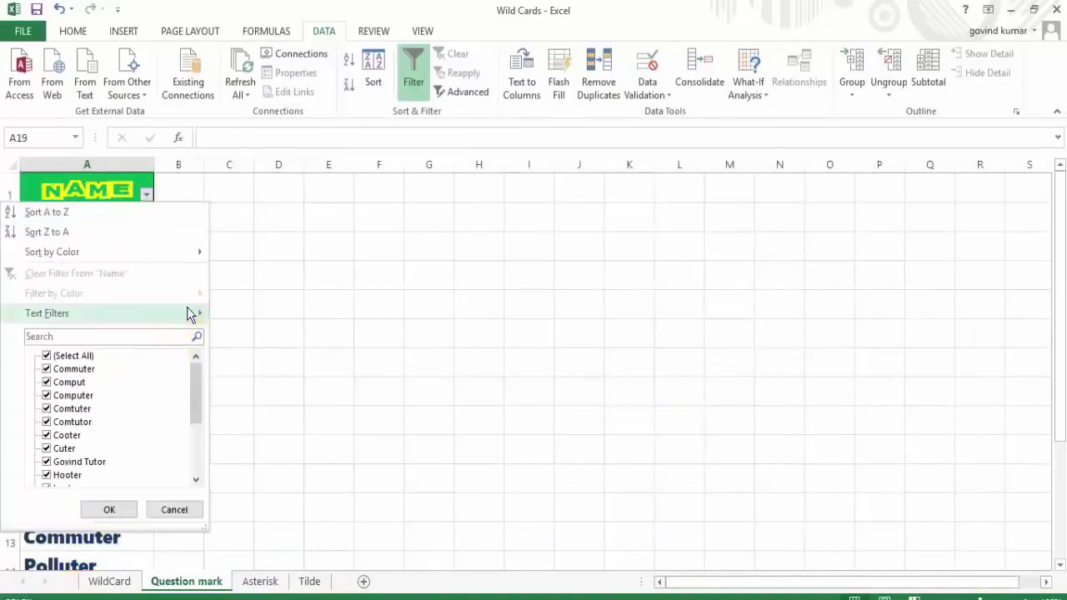
{"action": "left_click", "coordinate": [289, 395]}
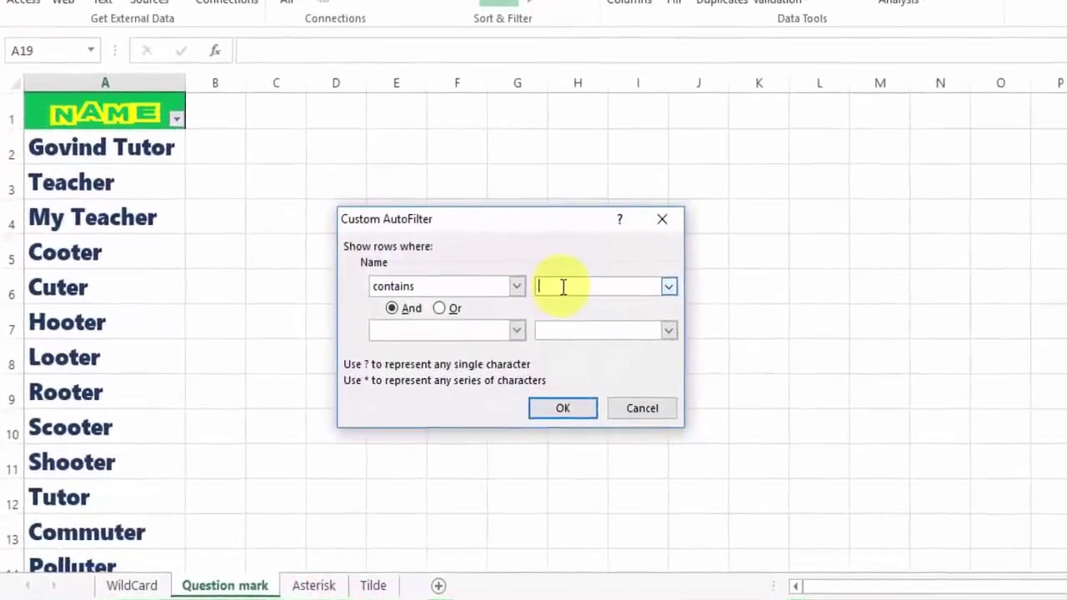
{"action": "type", "text": "comm"}
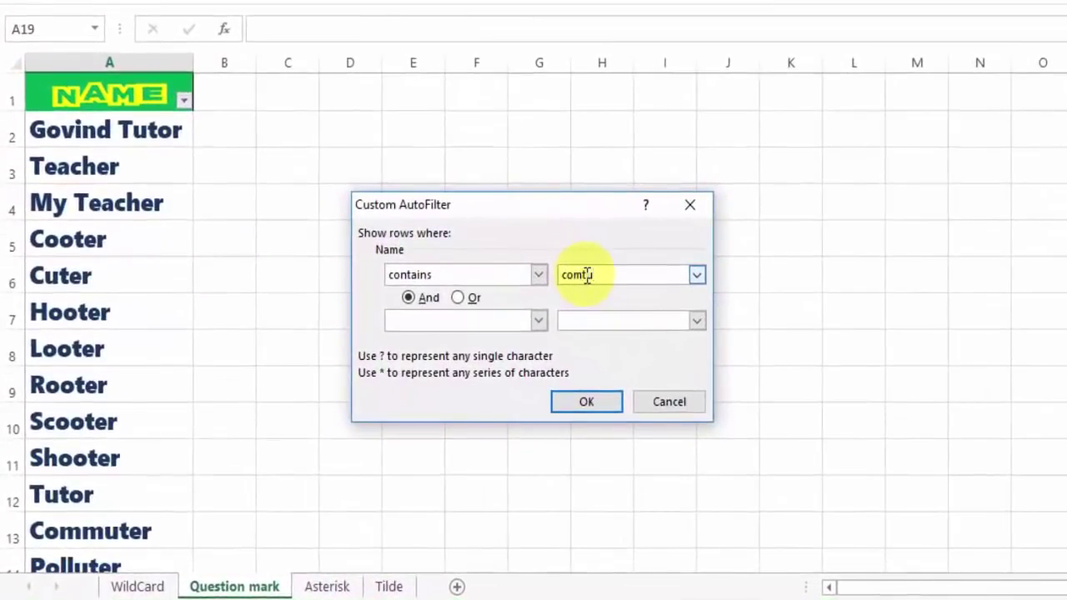
{"action": "type", "text": "ut"}
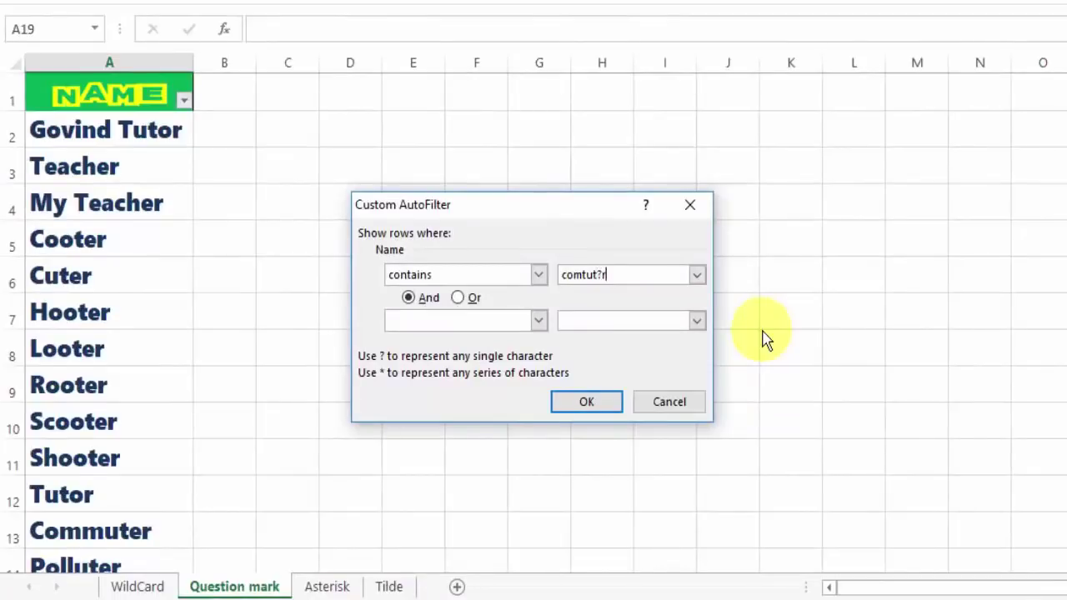
{"action": "left_click", "coordinate": [617, 275]}
{"action": "left_click", "coordinate": [623, 278]}
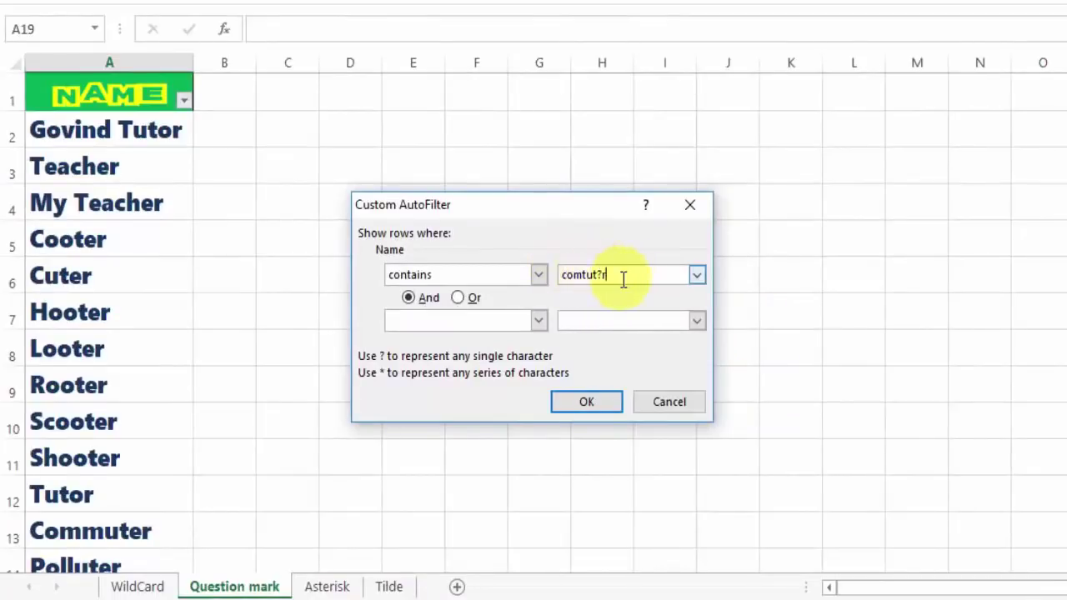
{"action": "left_click", "coordinate": [604, 400]}
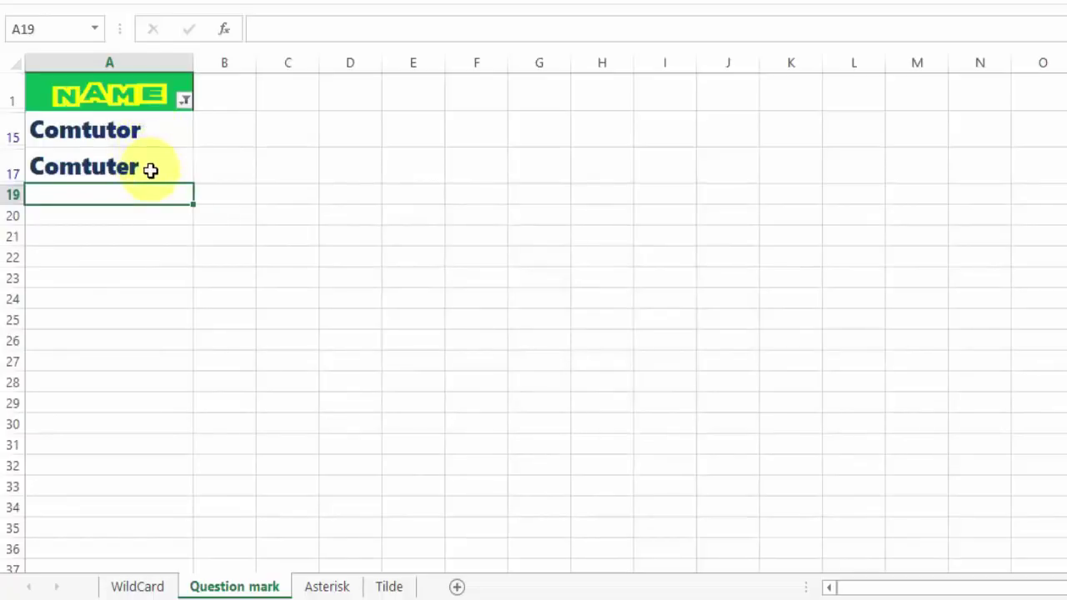
Change the NAME contains filter criterion from comtut?r to ???tutor.
{"action": "left_click", "coordinate": [183, 99]}
{"action": "mouse_move", "coordinate": [133, 249]}
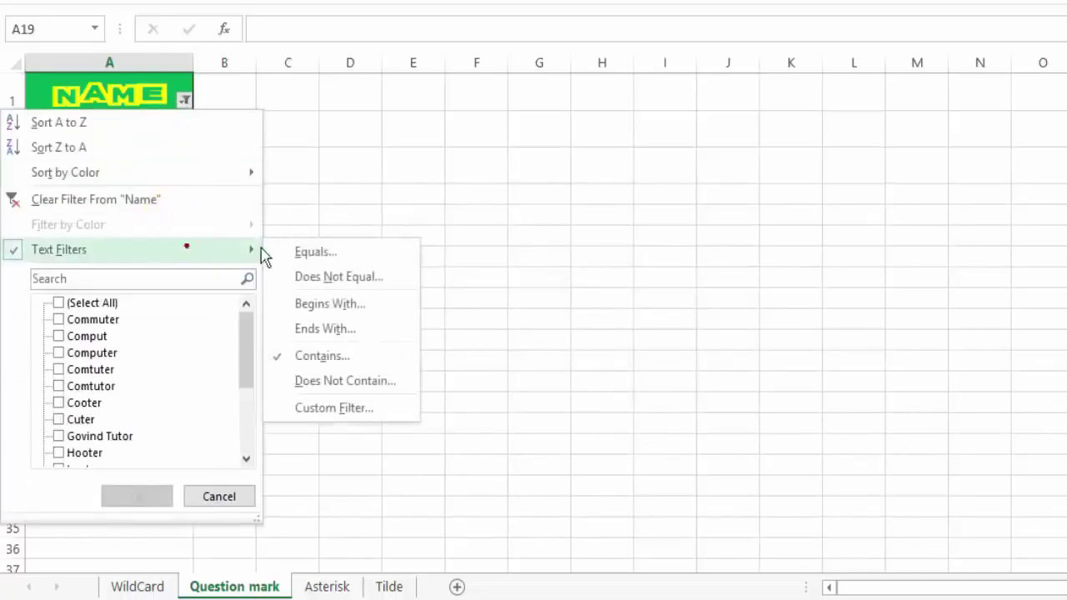
{"action": "left_click", "coordinate": [383, 354]}
{"action": "left_click", "coordinate": [595, 275]}
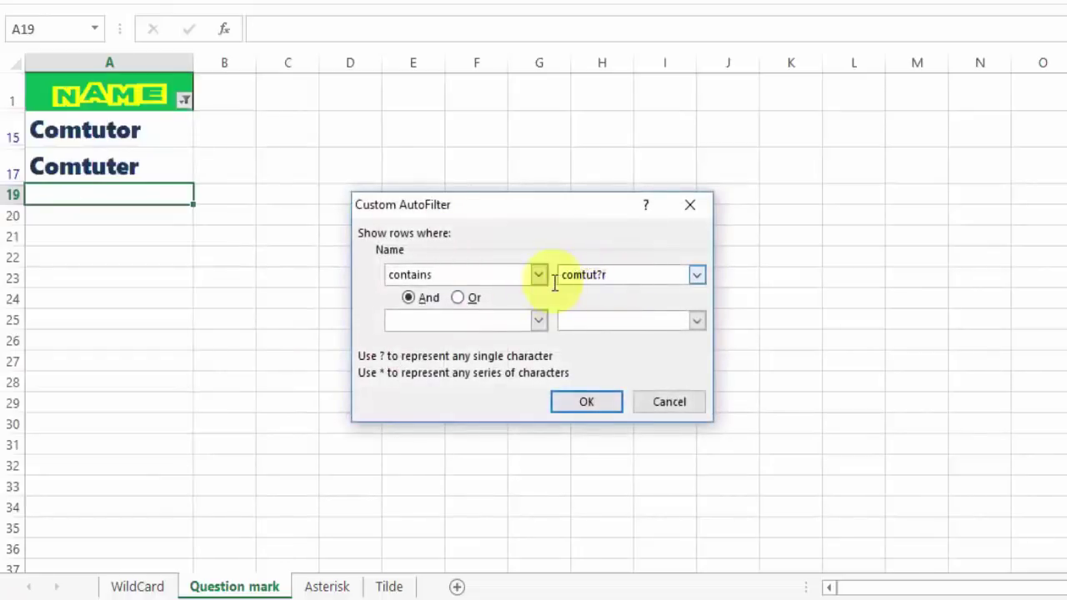
{"action": "double_click", "coordinate": [559, 278]}
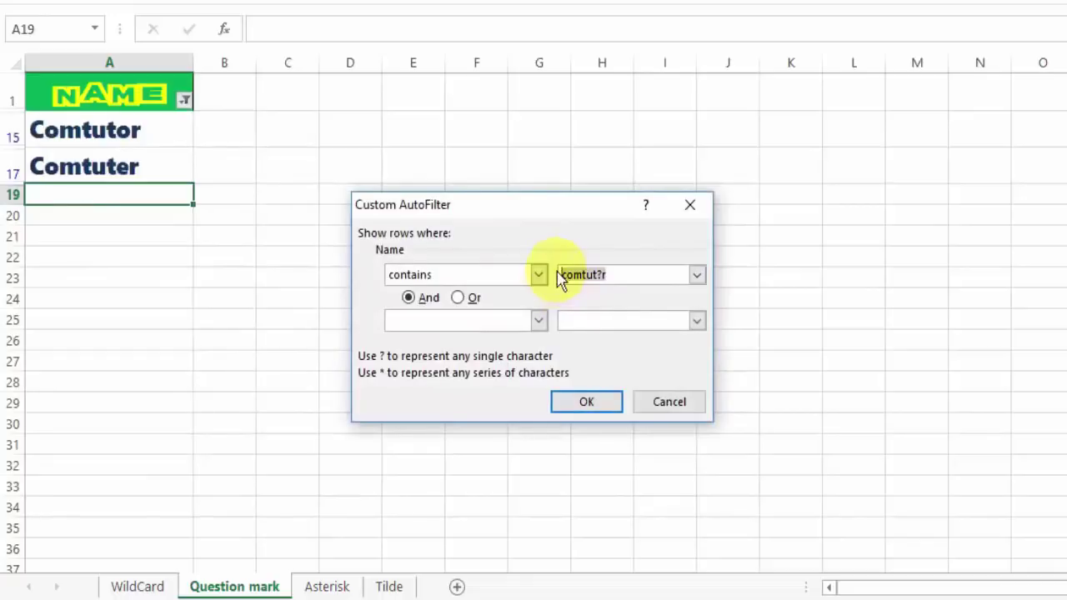
{"action": "key", "text": "BackSpace"}
{"action": "type", "text": "???"}
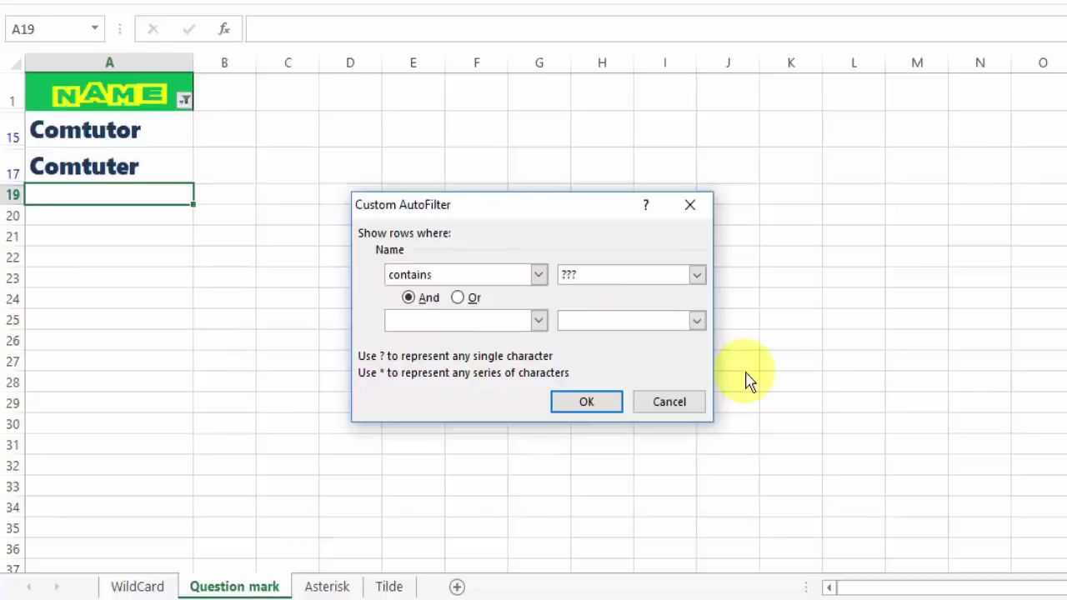
{"action": "type", "text": "tutor"}
{"action": "key", "text": "Return"}
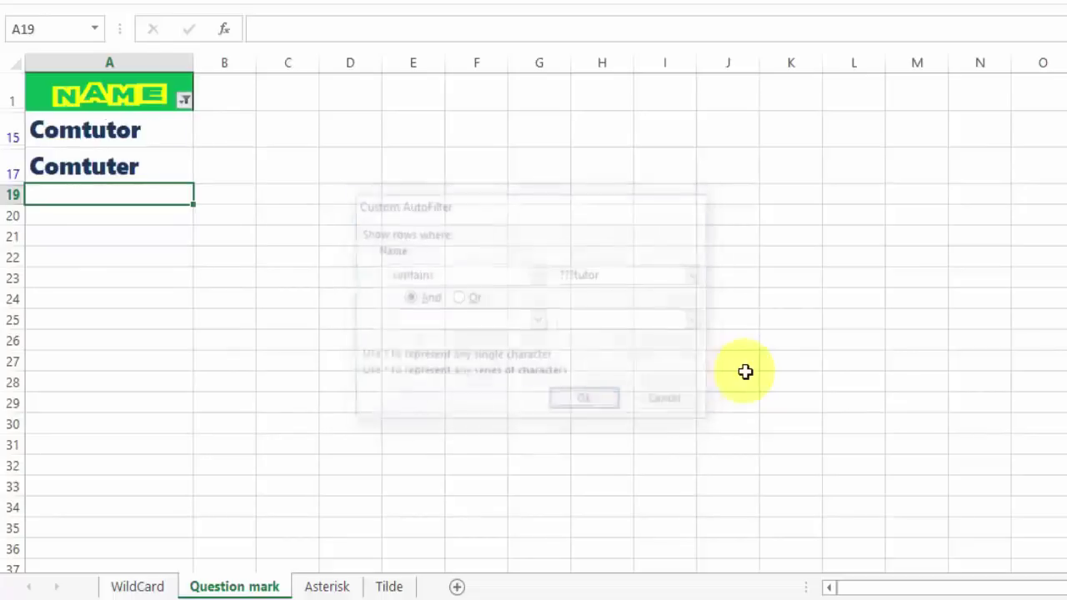
Check the two matches, Govind Tutor in row 2 and Comtutor in row 15.
{"action": "left_click", "coordinate": [136, 133]}
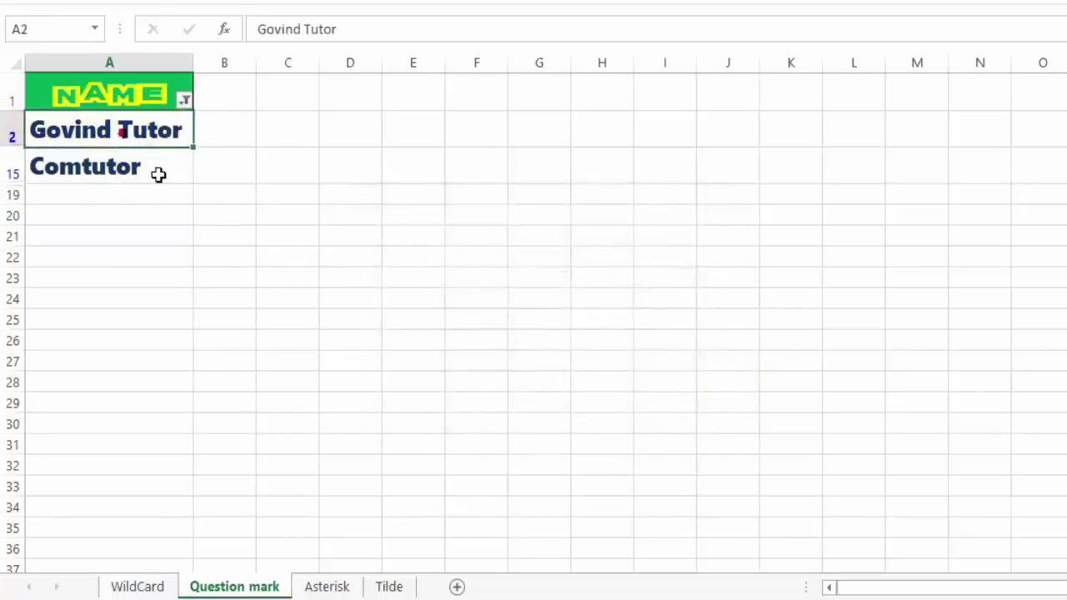
{"action": "left_click", "coordinate": [160, 171]}
{"action": "left_click", "coordinate": [142, 133]}
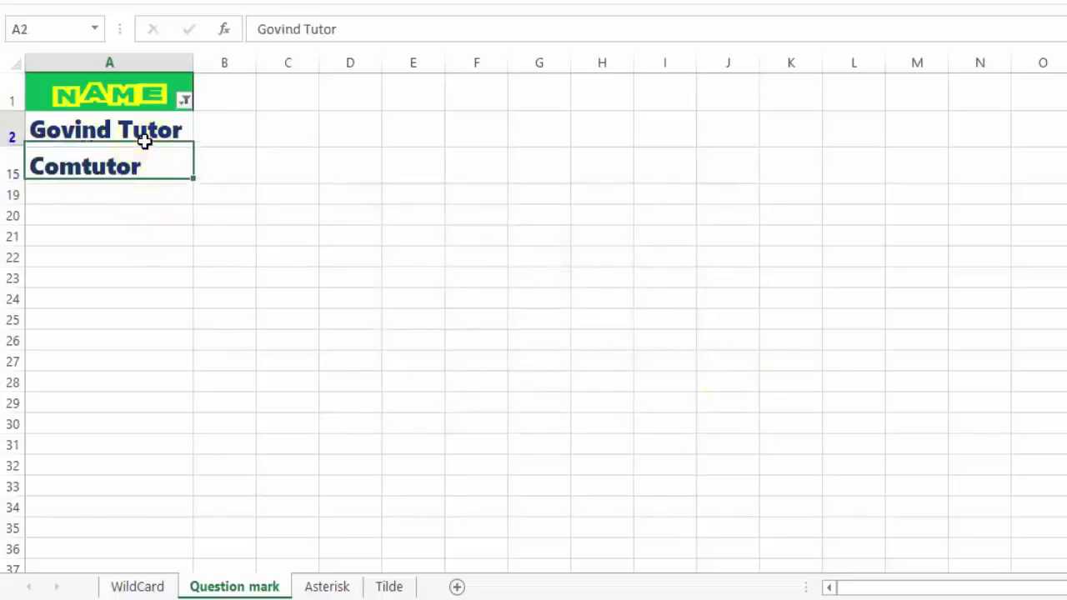
{"action": "left_click", "coordinate": [151, 167]}
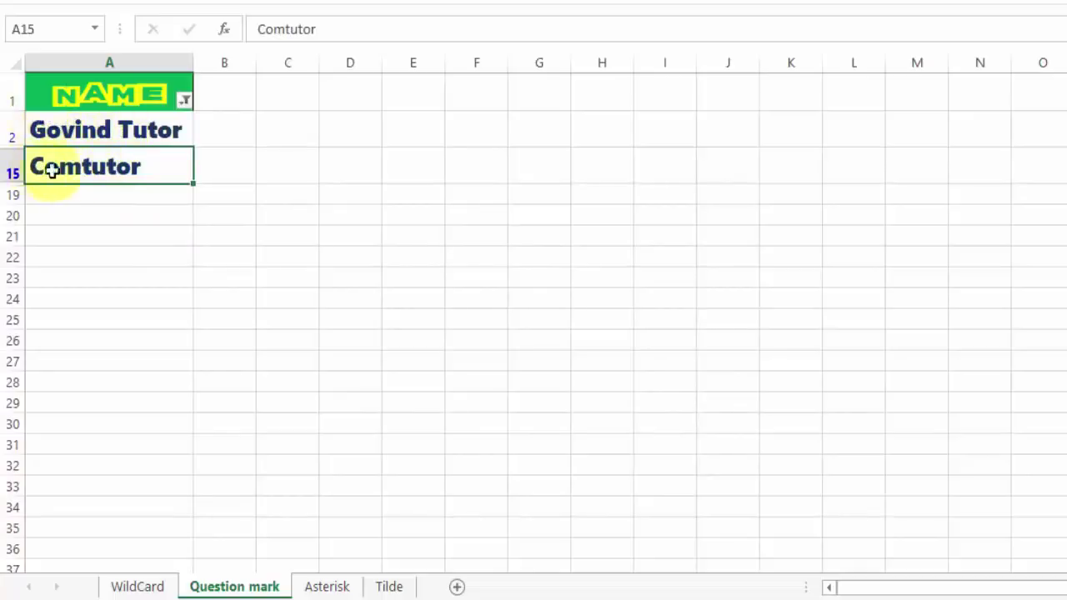
On the Asterisk sheet, enter =COUNTIF(A2:A12,"*"&C4) in D4 to count Pvt Ltd companies.
{"action": "left_click", "coordinate": [326, 586]}
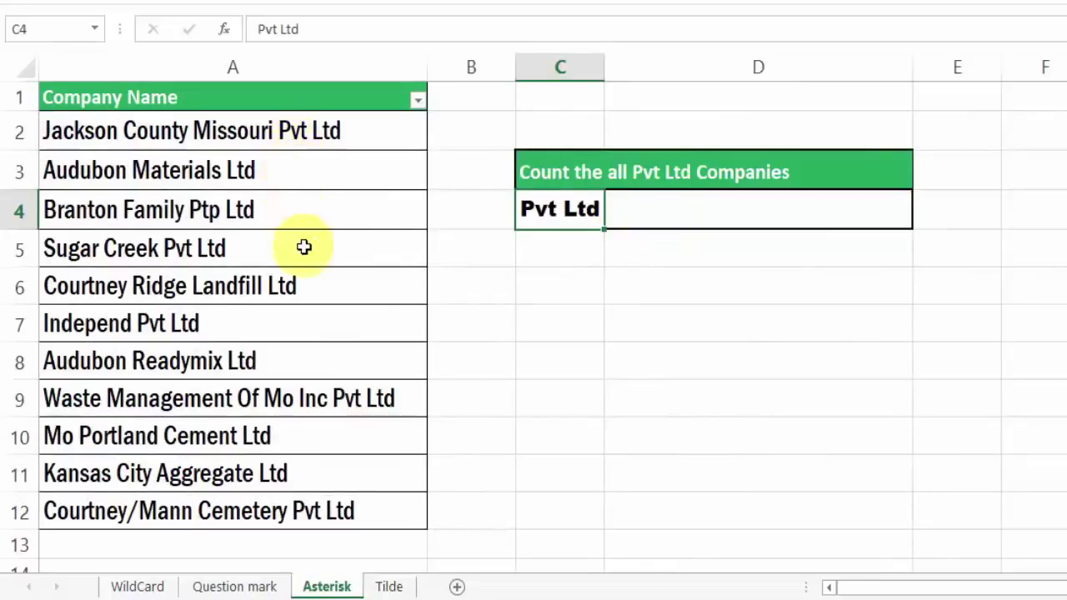
{"action": "left_click", "coordinate": [750, 218]}
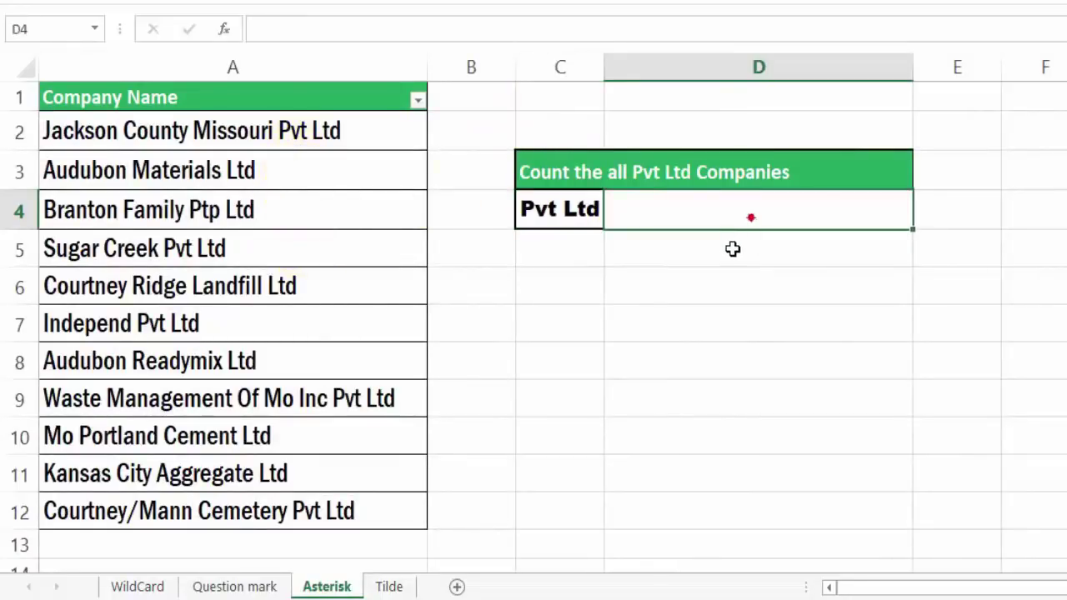
{"action": "type", "text": "="}
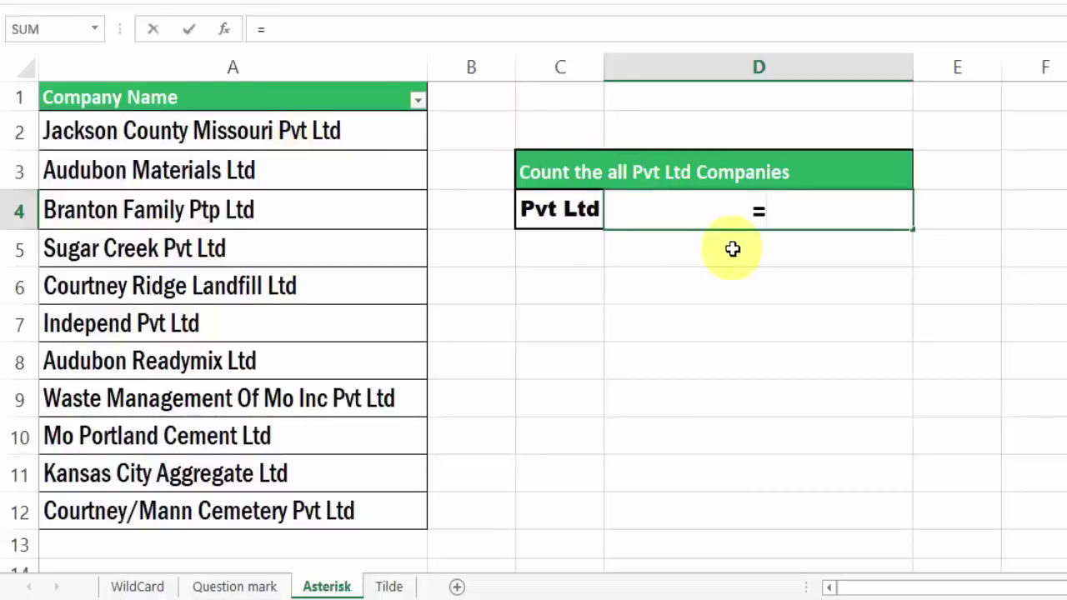
{"action": "type", "text": "count"}
{"action": "key", "text": "Down"}
{"action": "key", "text": "Down"}
{"action": "key", "text": "Down"}
{"action": "key", "text": "Tab"}
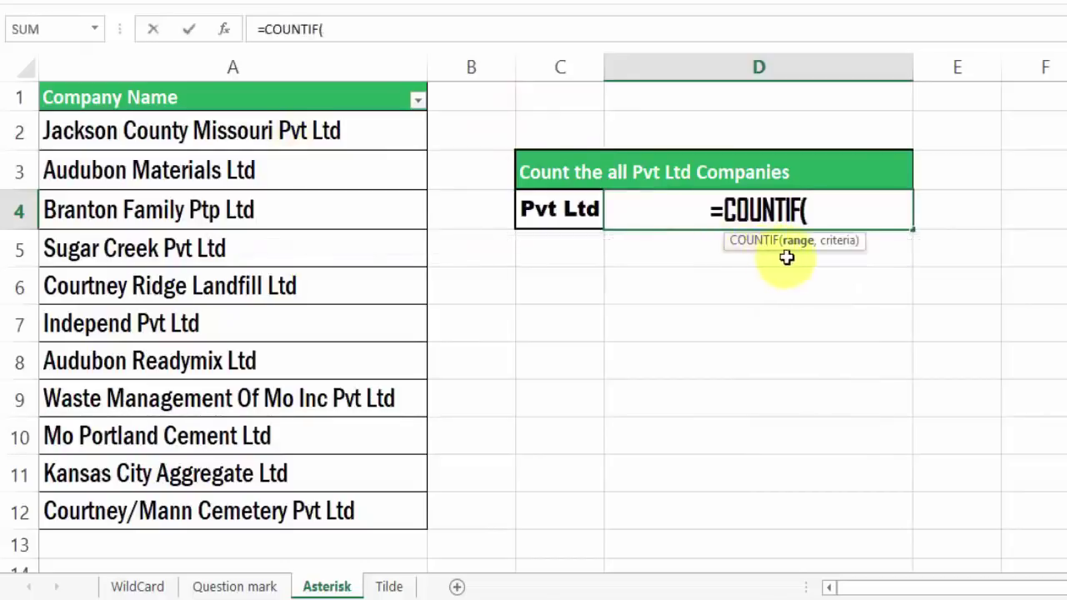
{"action": "left_click_drag", "start_coordinate": [326, 131], "coordinate": [352, 507]}
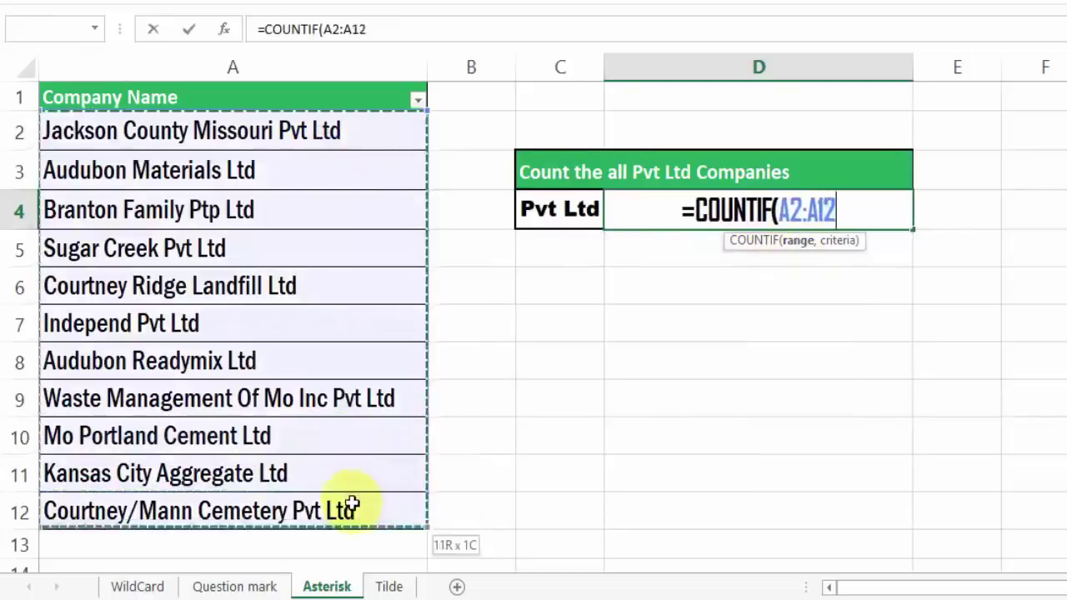
{"action": "type", "text": ","}
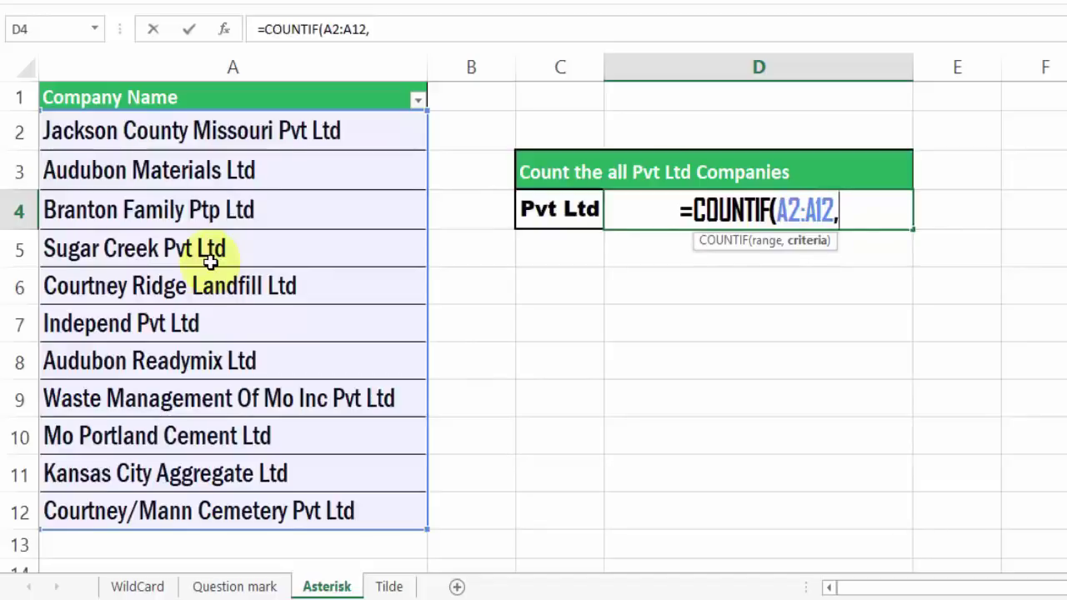
{"action": "type", "text": "\""}
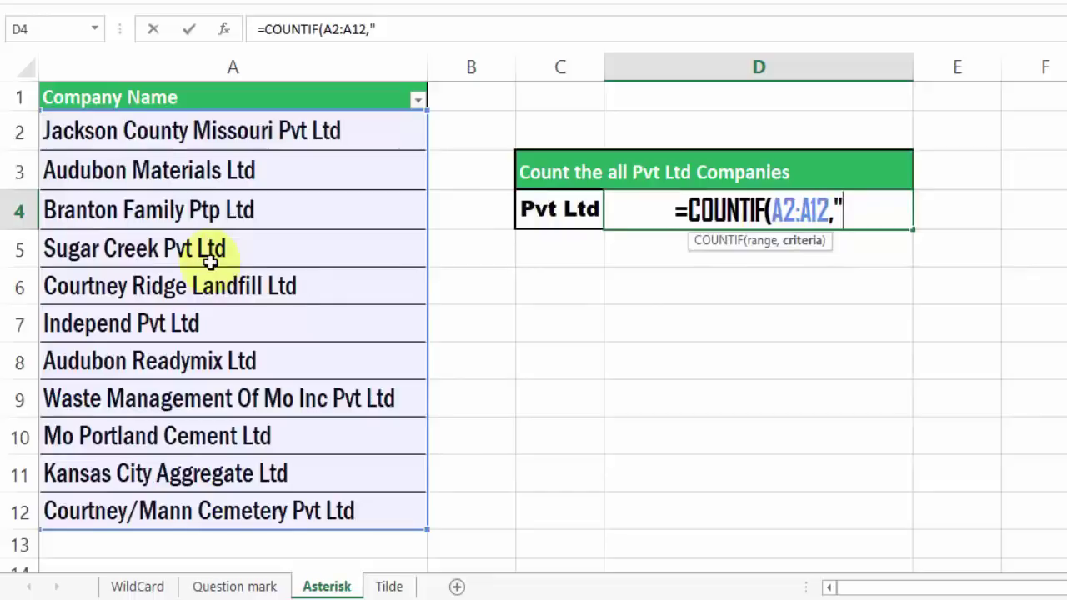
{"action": "type", "text": "*\""}
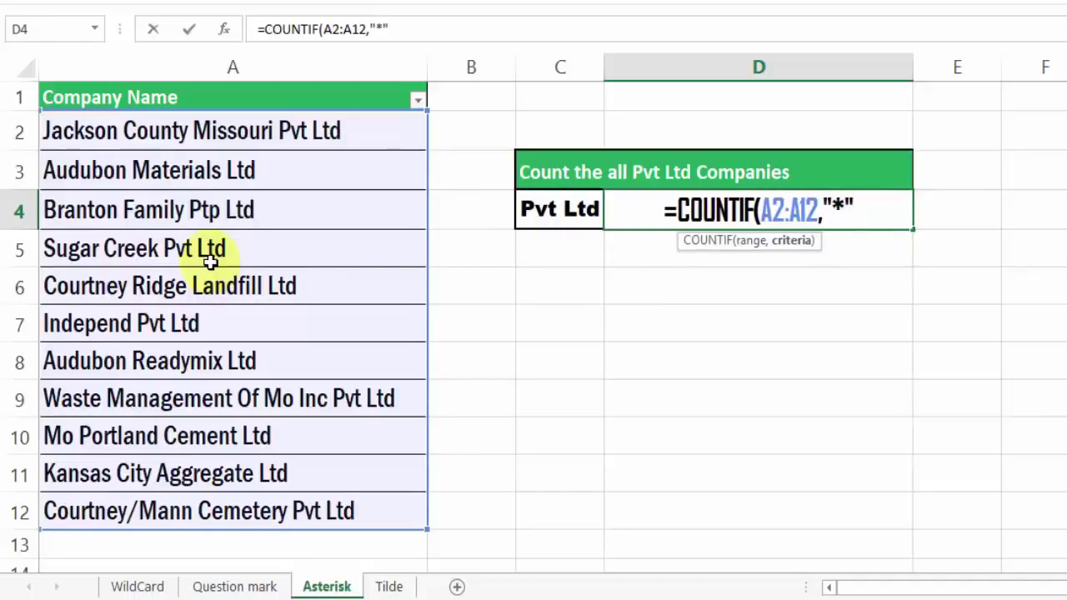
{"action": "type", "text": "&"}
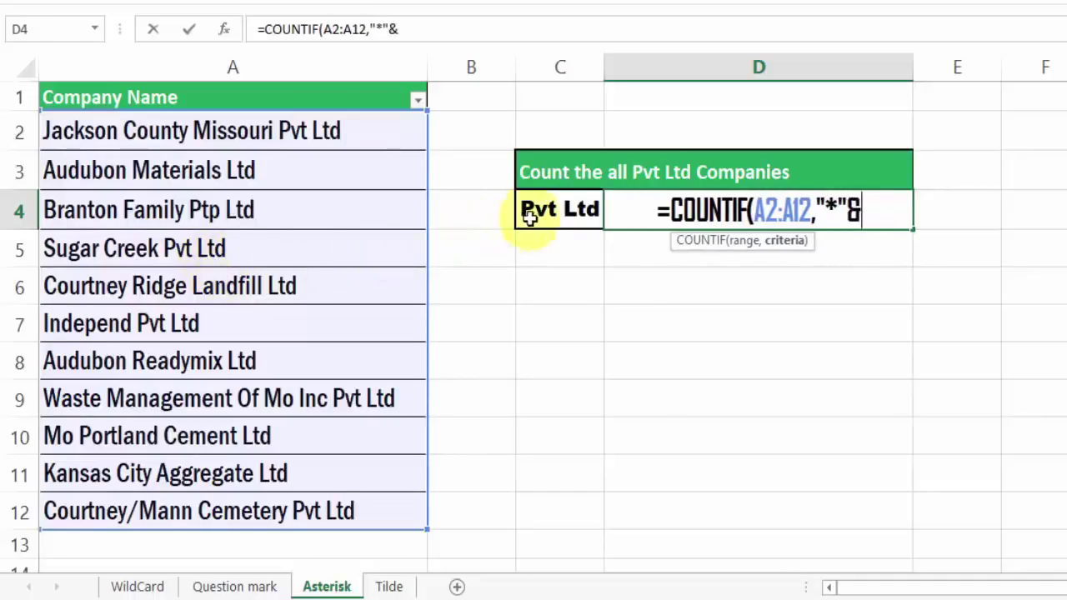
{"action": "left_click", "coordinate": [528, 215]}
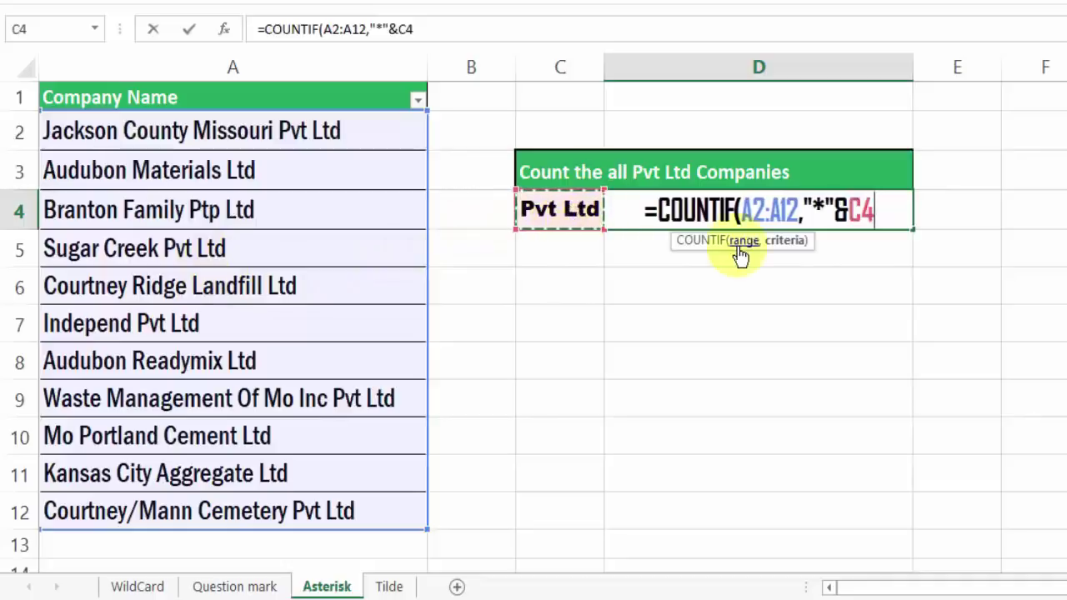
{"action": "type", "text": ")"}
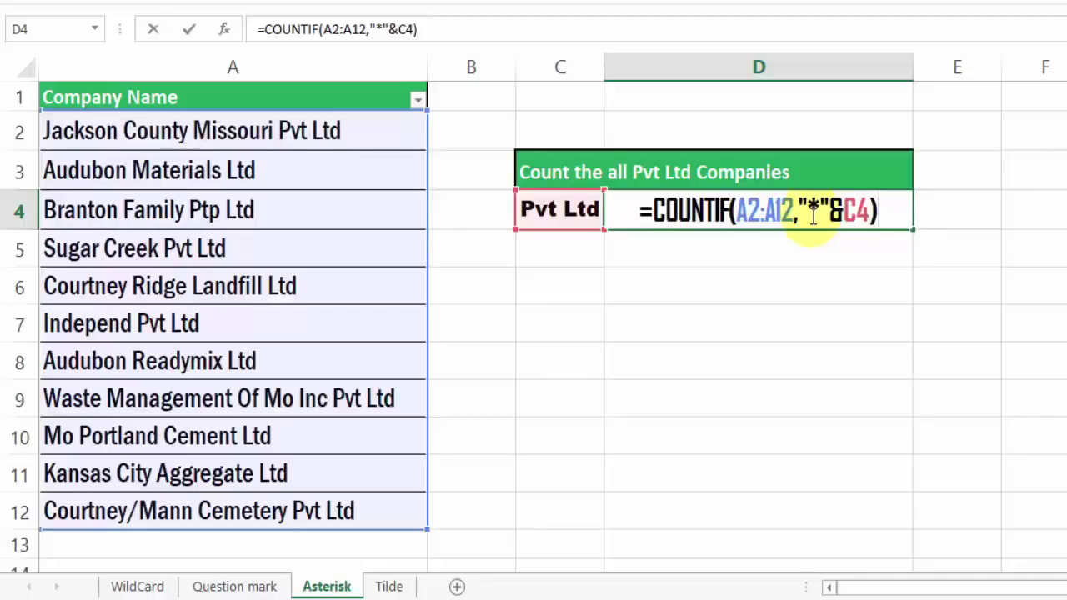
{"action": "key", "text": "Return"}
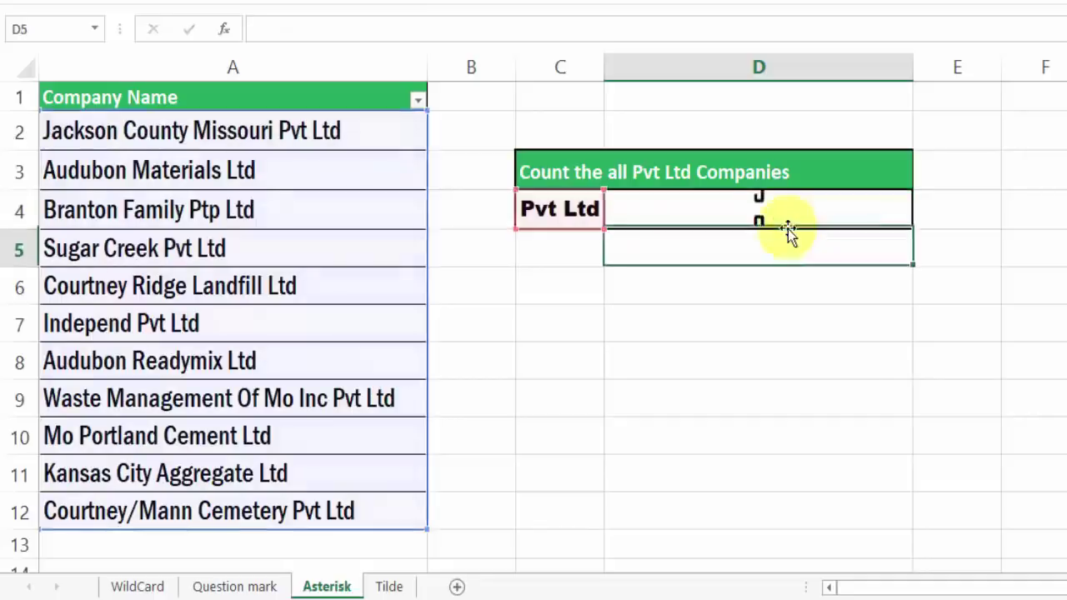
Review the count of 5 in D4 and the last company in A12, then go to the Tilde sheet.
{"action": "left_click", "coordinate": [802, 218]}
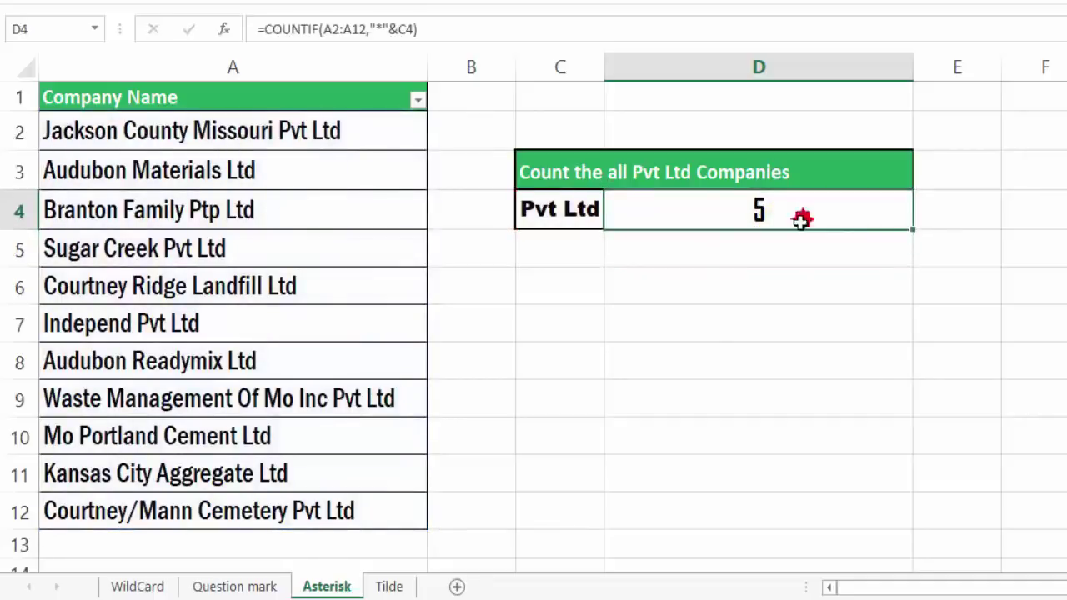
{"action": "left_click", "coordinate": [250, 511]}
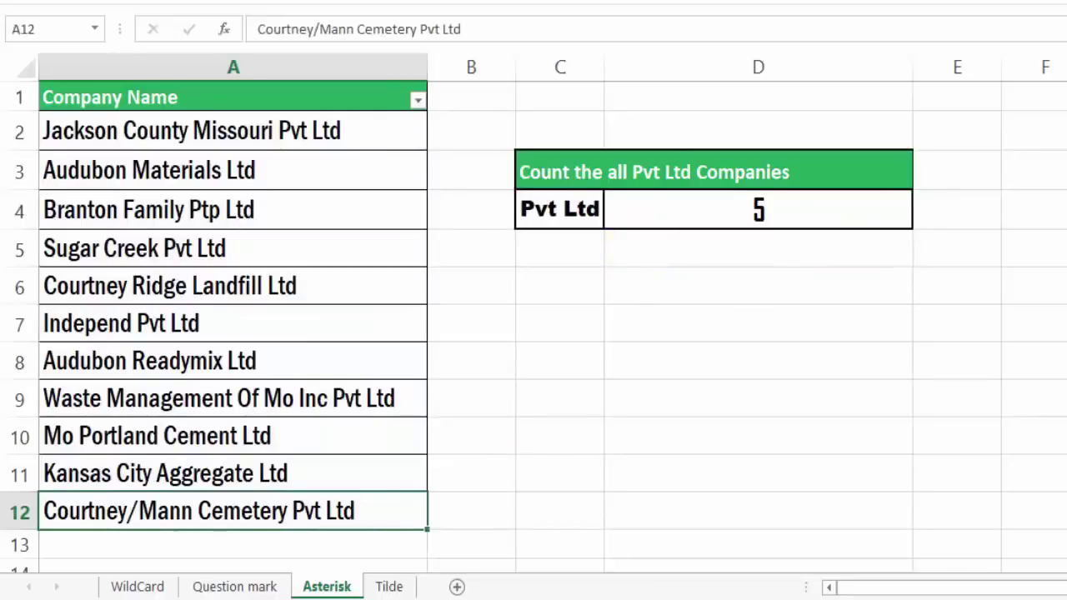
{"action": "left_click", "coordinate": [387, 588]}
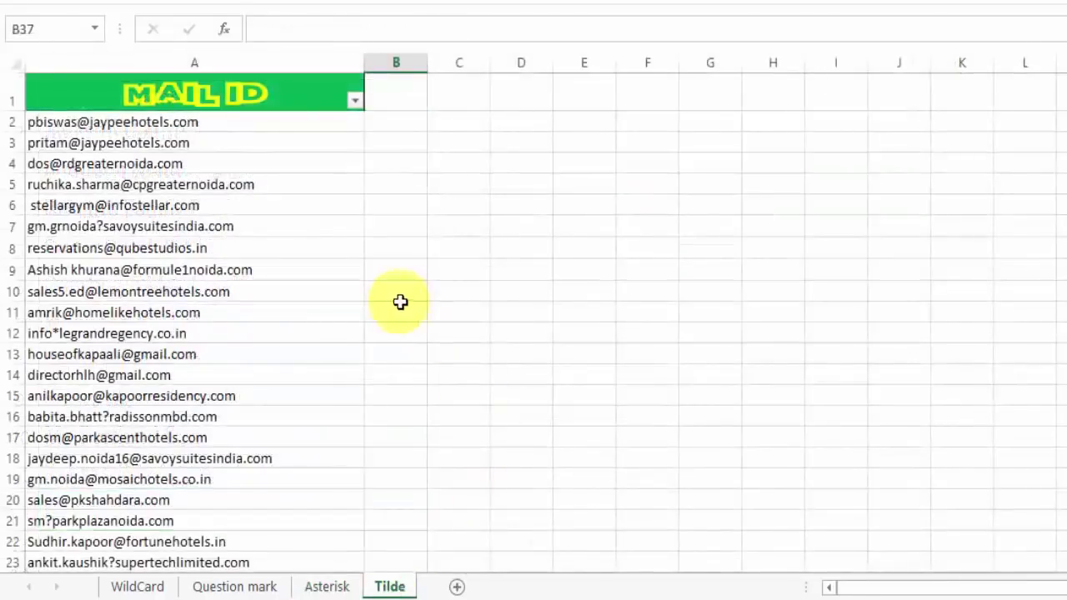
Select the e-mail address in cell A4 of the MAIL ID list.
{"action": "left_click", "coordinate": [346, 167]}
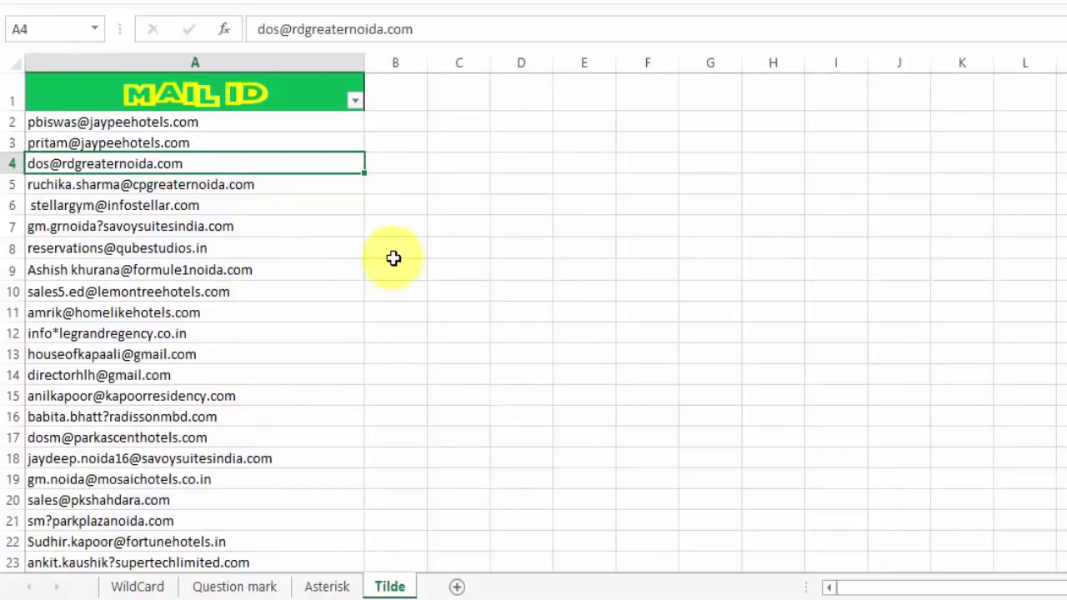
Filter MAIL ID with contains *~?* to show addresses with a literal question mark.
{"action": "left_click", "coordinate": [355, 100]}
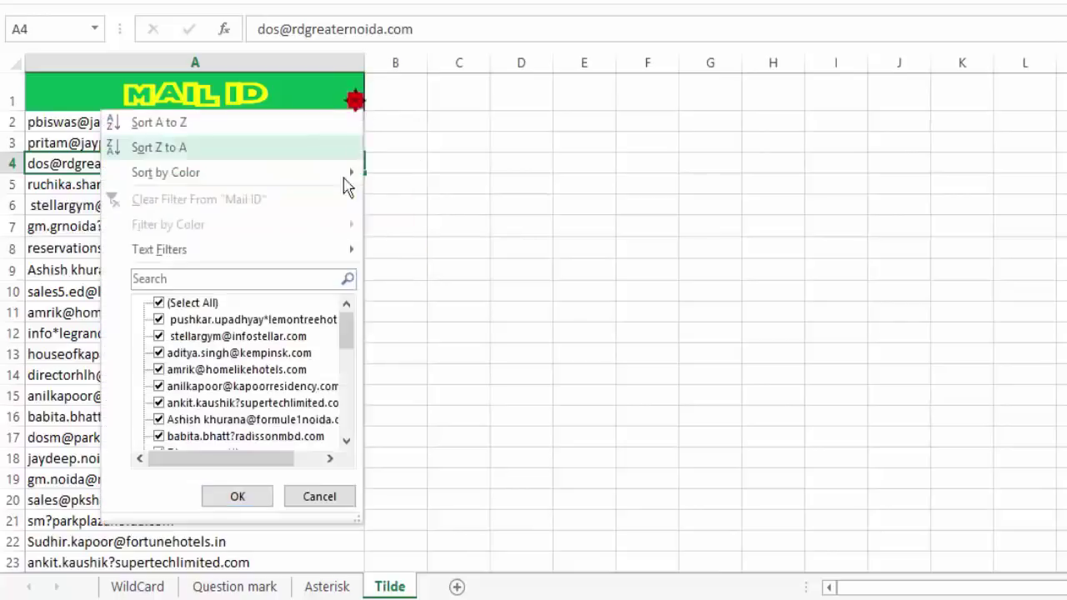
{"action": "left_click", "coordinate": [437, 354]}
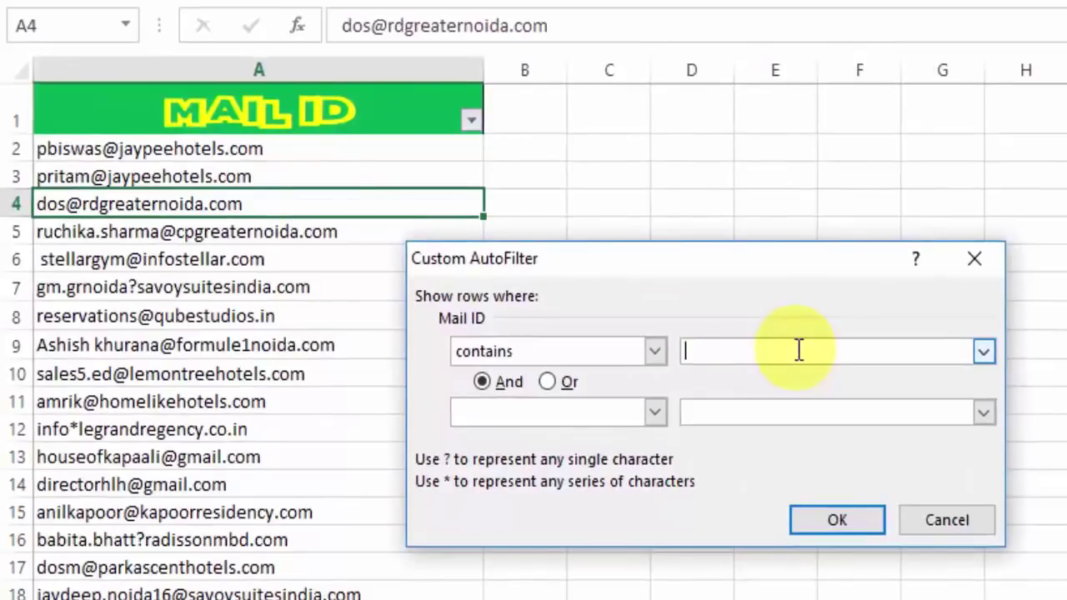
{"action": "type", "text": "*"}
{"action": "type", "text": "~"}
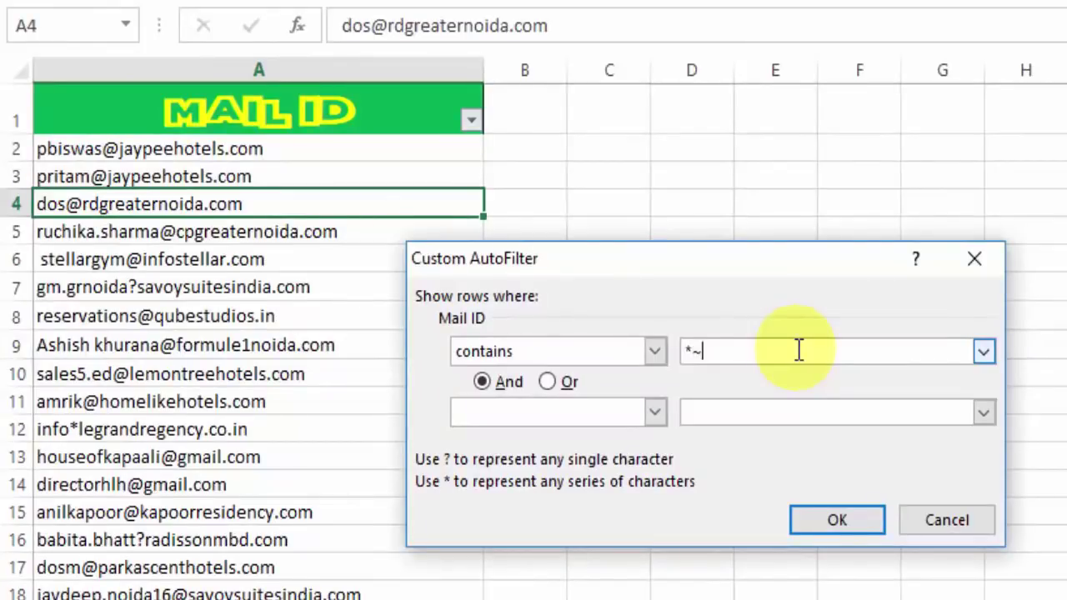
{"action": "type", "text": "?"}
{"action": "type", "text": "*"}
{"action": "left_click", "coordinate": [833, 520]}
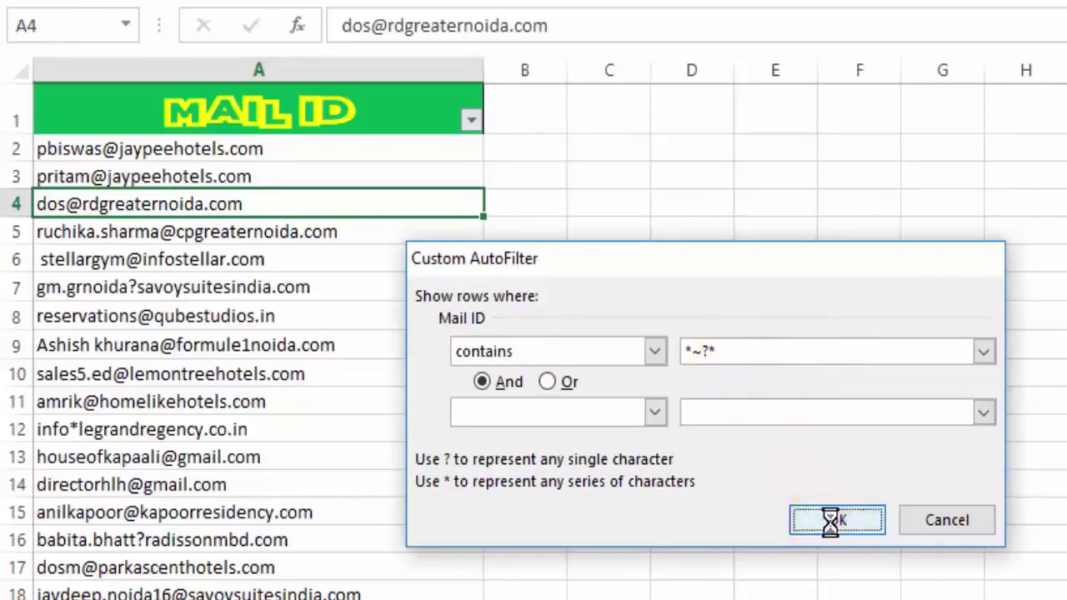
Examine the A7 address text, picking out the question mark and the domain after it.
{"action": "left_click", "coordinate": [596, 182]}
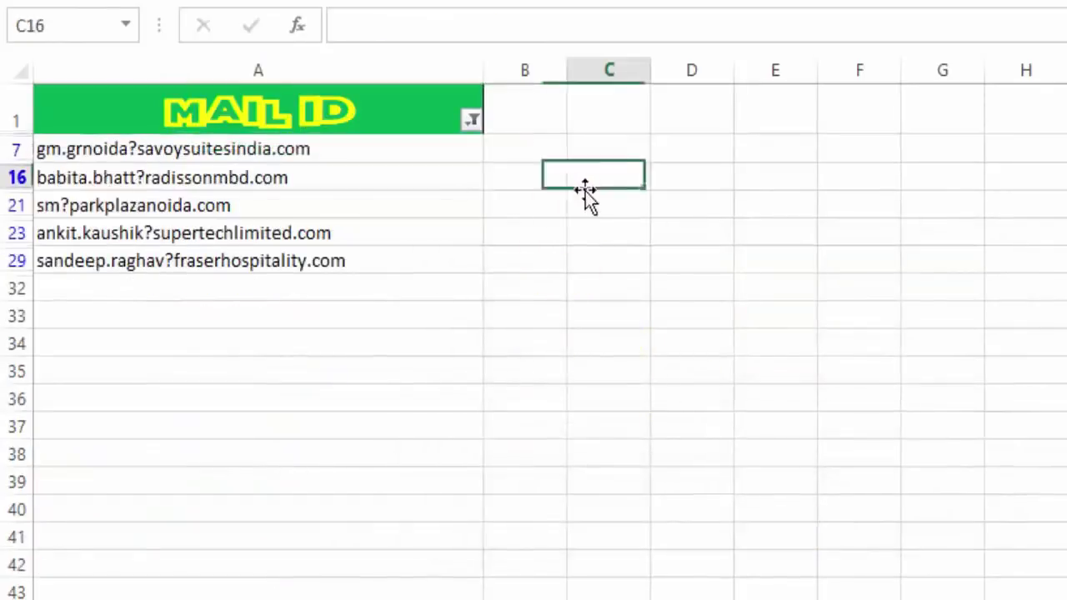
{"action": "left_click", "coordinate": [123, 148]}
{"action": "double_click", "coordinate": [126, 149]}
{"action": "mouse_move", "coordinate": [126, 148]}
{"action": "left_mouse_down"}
{"action": "mouse_move", "coordinate": [36, 162]}
{"action": "mouse_move", "coordinate": [138, 163]}
{"action": "left_mouse_up"}
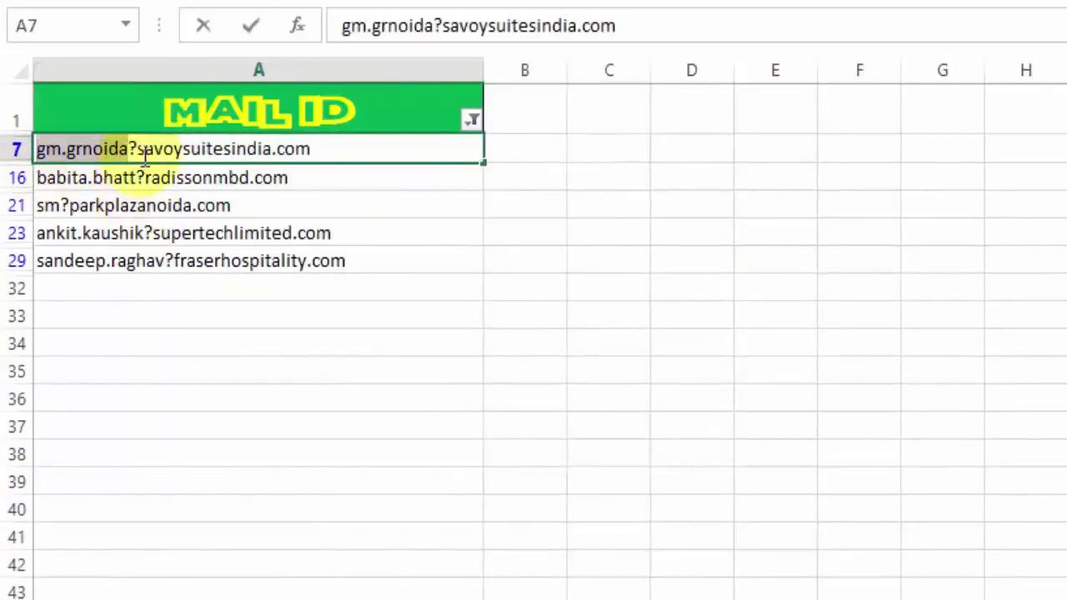
{"action": "left_click", "coordinate": [142, 150]}
{"action": "left_click_drag", "start_coordinate": [130, 148], "coordinate": [137, 150]}
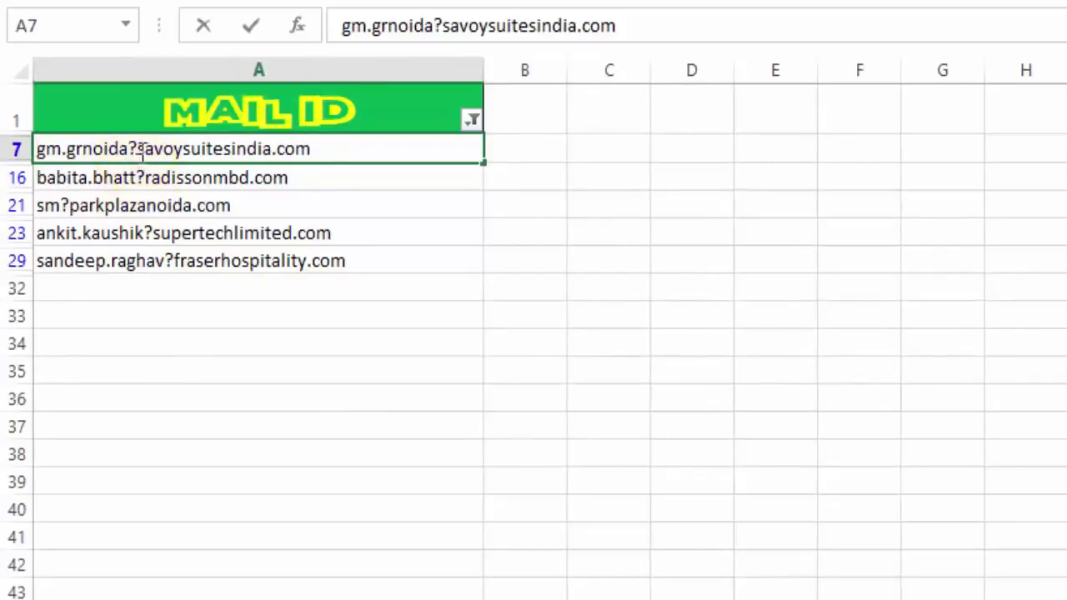
{"action": "left_click_drag", "start_coordinate": [137, 150], "coordinate": [315, 148]}
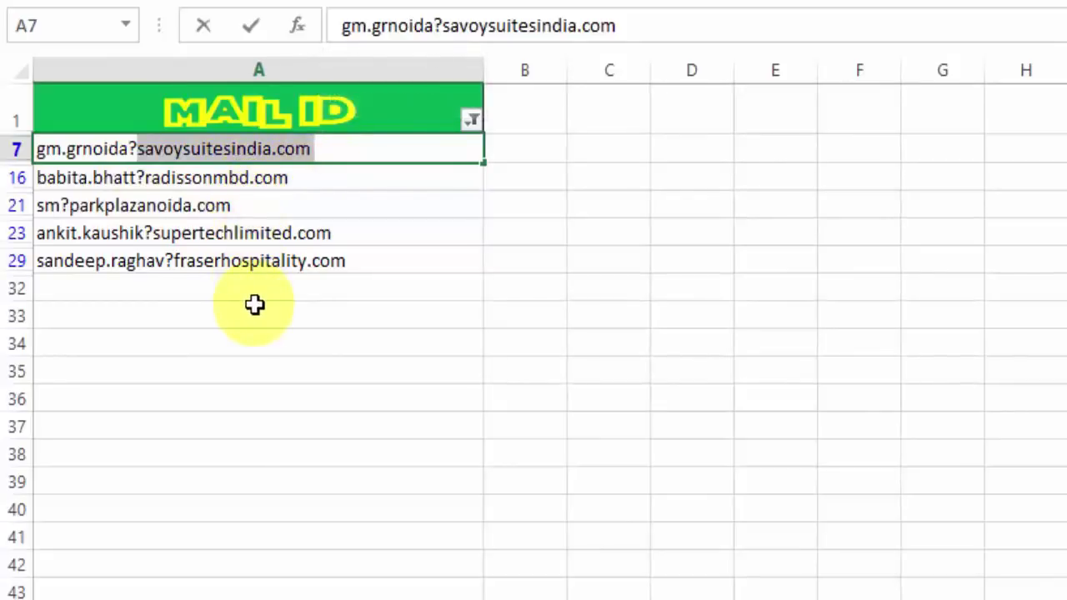
Change the MAIL ID filter criterion to *~** to show the three addresses with a literal asterisk.
{"action": "left_click", "coordinate": [500, 342]}
{"action": "left_click", "coordinate": [471, 120]}
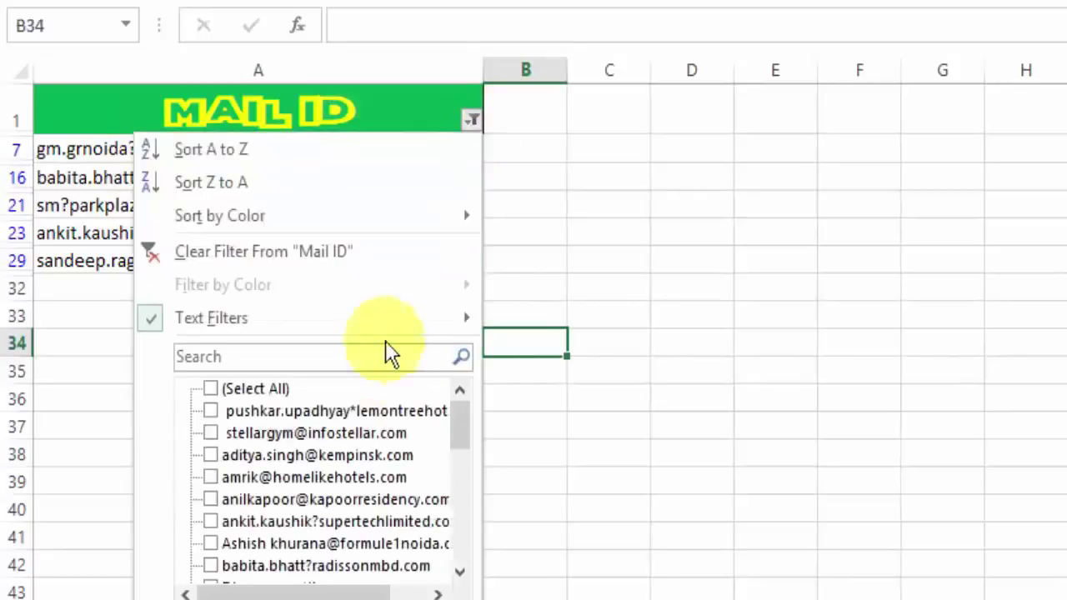
{"action": "left_click", "coordinate": [575, 526]}
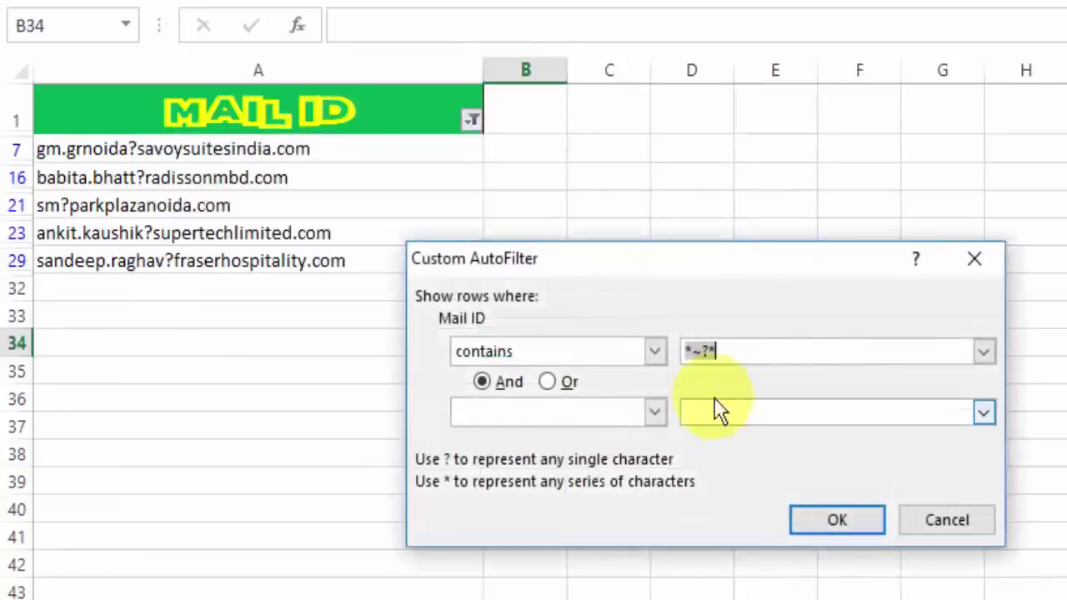
{"action": "left_click", "coordinate": [704, 351]}
{"action": "key", "text": "Delete"}
{"action": "left_click", "coordinate": [725, 475]}
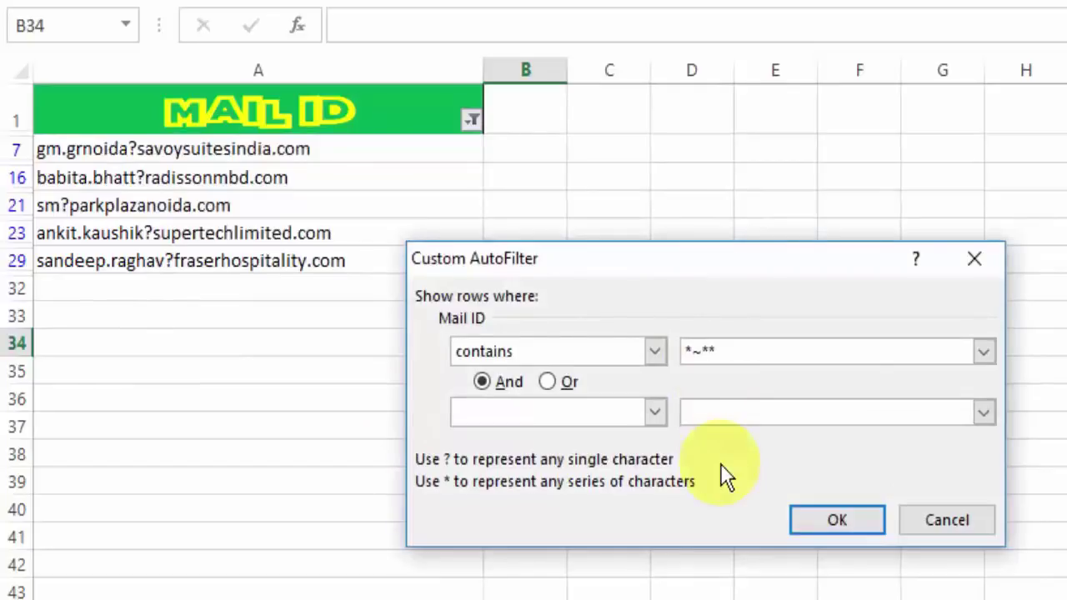
{"action": "left_click", "coordinate": [692, 354]}
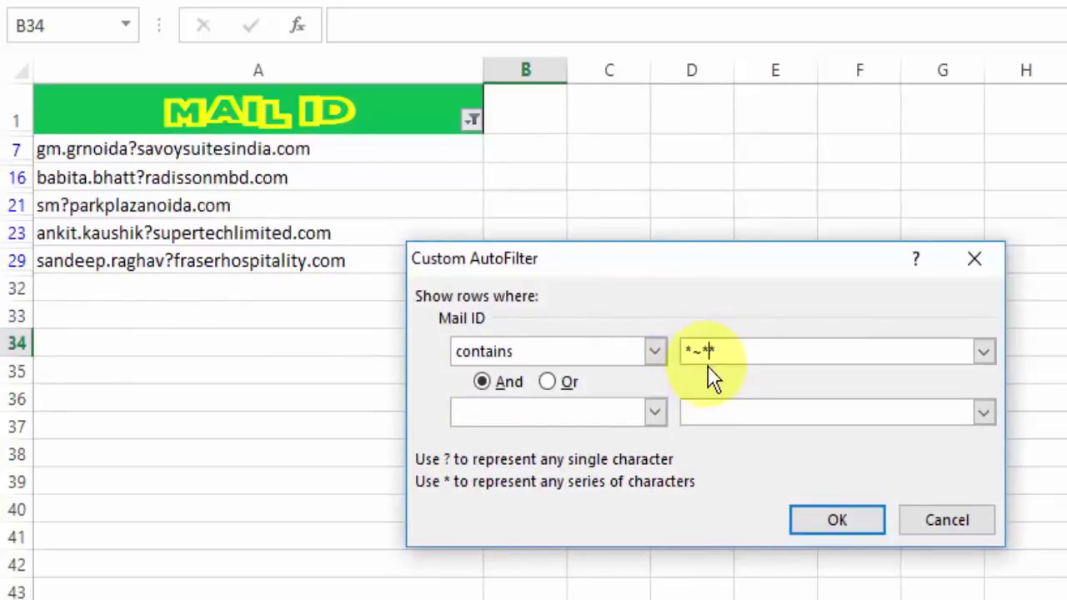
{"action": "left_click", "coordinate": [837, 519]}
{"action": "left_click", "coordinate": [436, 324]}
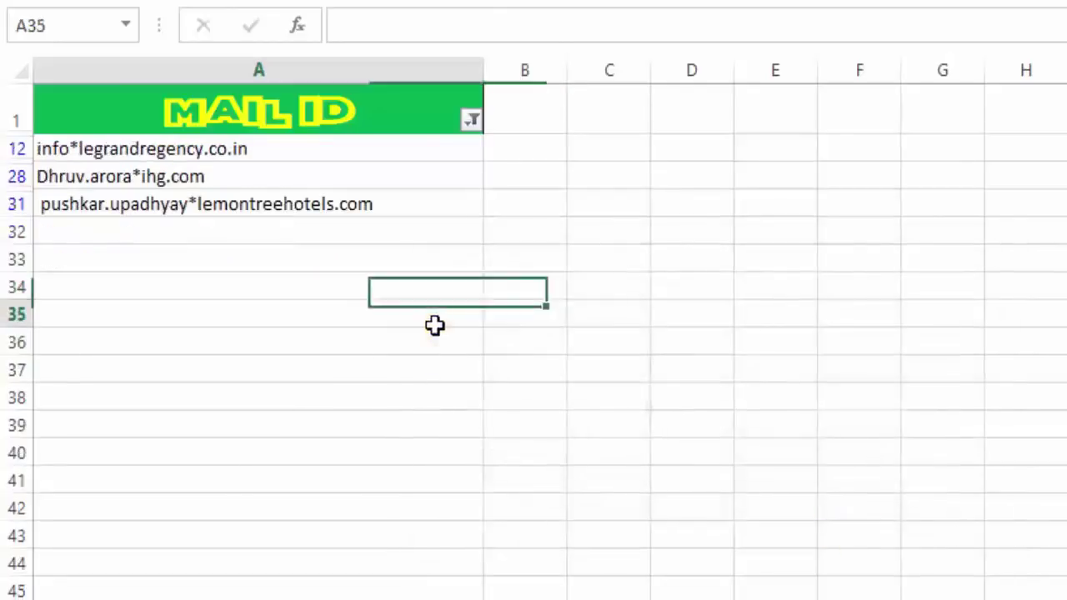